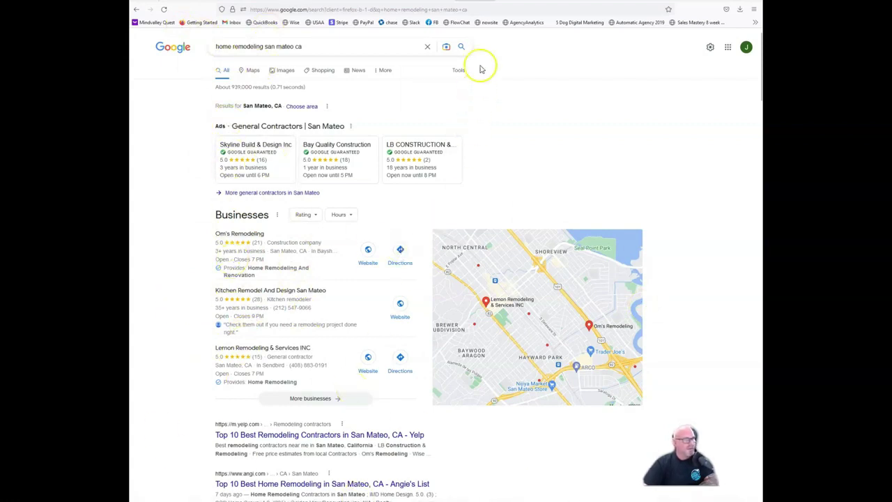
Highlight the 'home remodeling san mateo ca' keyword in the Search Console report and scroll through the results
key(ctrl+Tab)
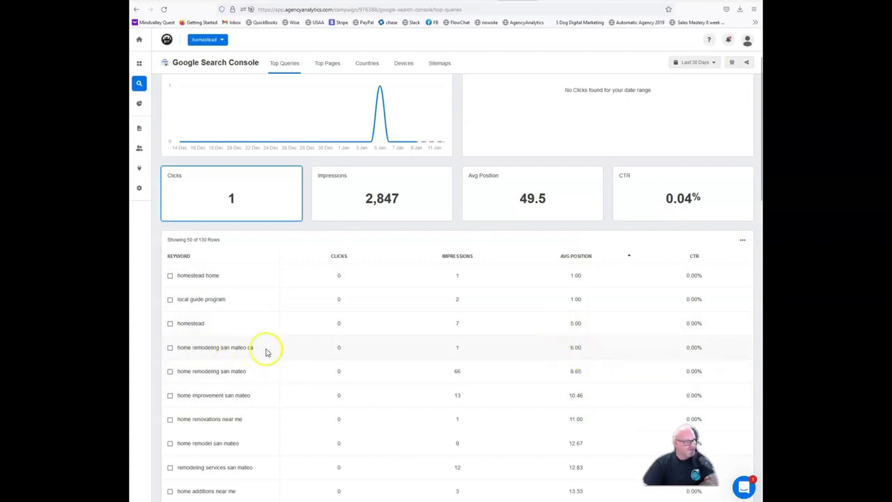
drag(265, 352, 172, 350)
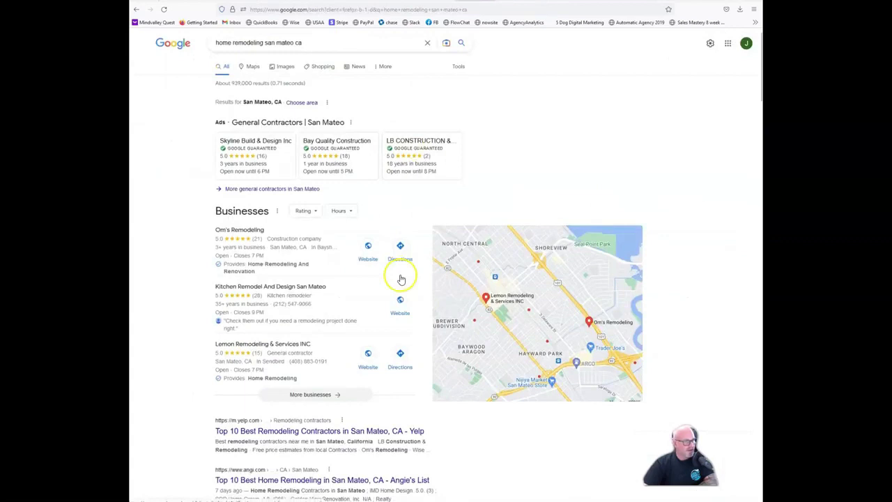
scroll(307, 367, down, 3)
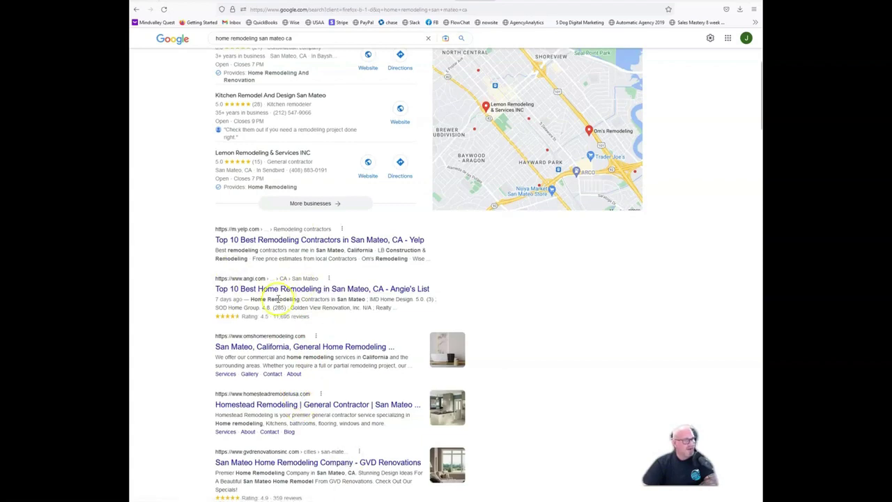
scroll(278, 299, up, 2)
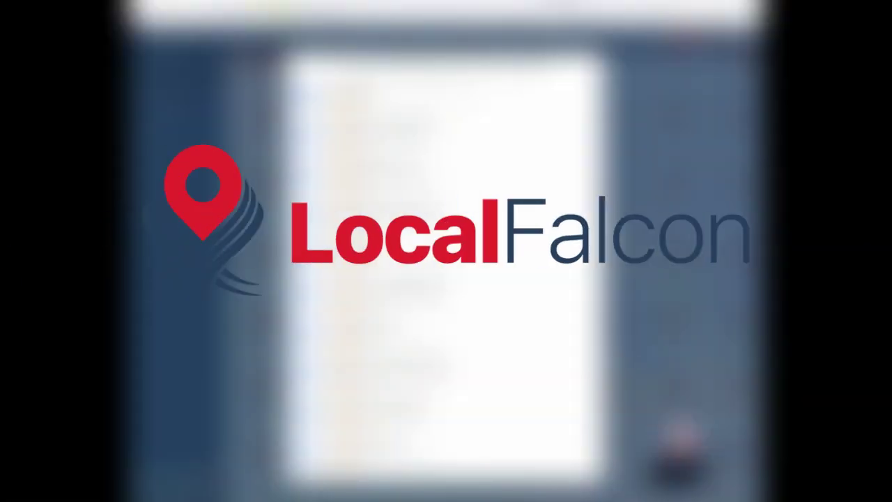
Close Local Falcon's ranked list to reveal the map grid with rank 19 and 20+ pins
click(321, 10)
click(223, 195)
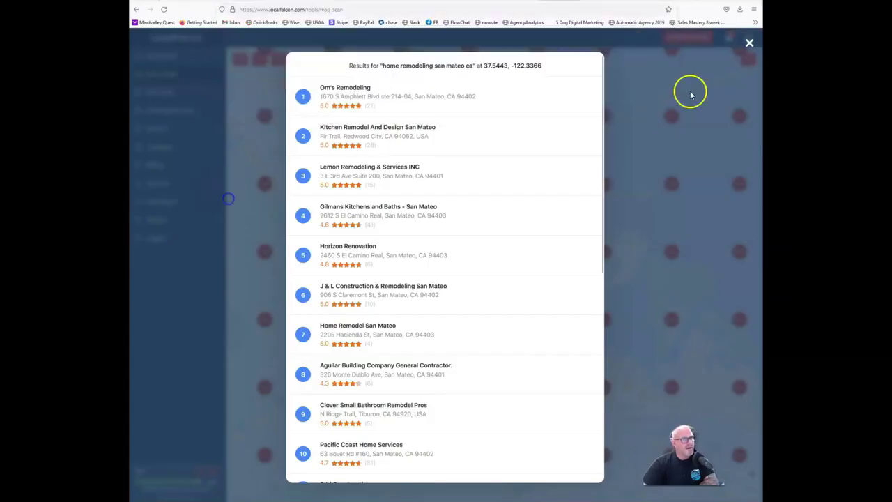
click(748, 44)
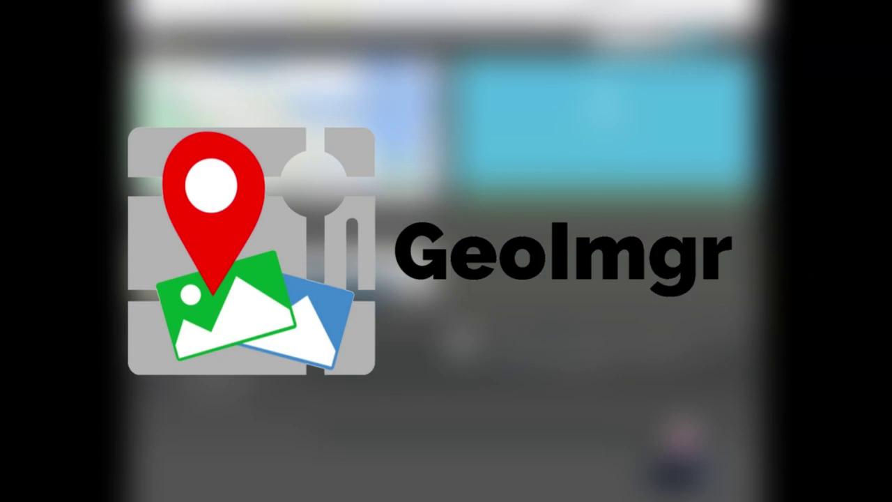
Open Local Falcon's ranked results for a single scan point
key(ctrl+l)
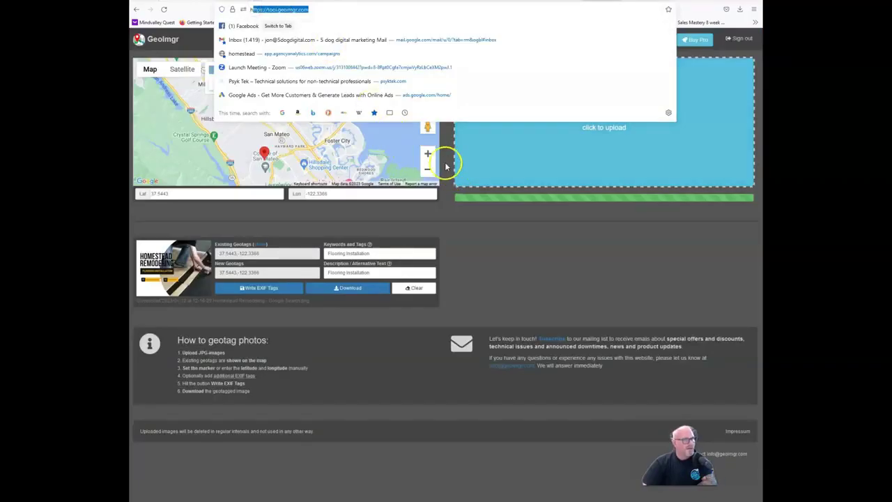
click(444, 157)
click(453, 37)
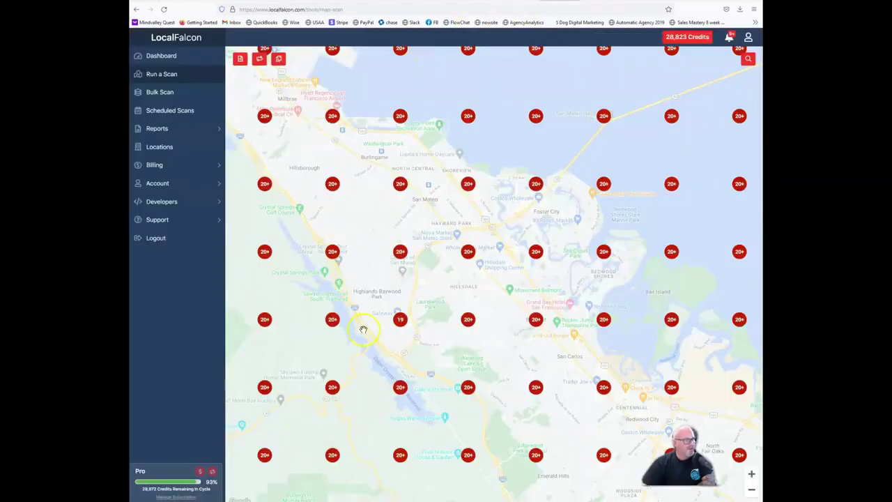
click(398, 252)
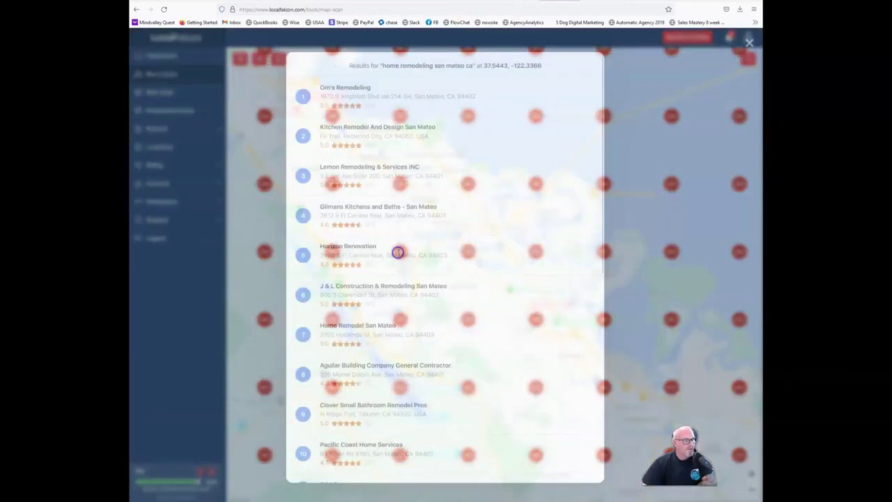
Geotag the flooring image at 37.5443, -122.3366 with Flooring Installation keywords and write the EXIF tags
drag(473, 66, 573, 22)
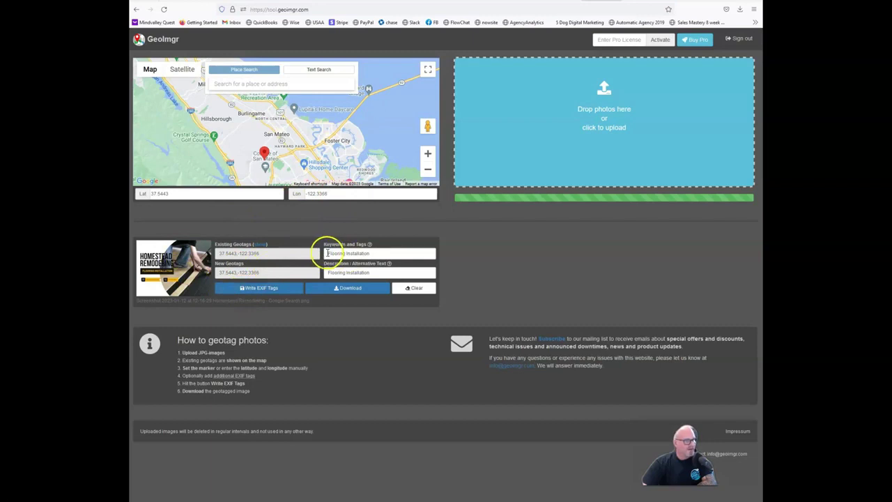
drag(335, 253, 386, 255)
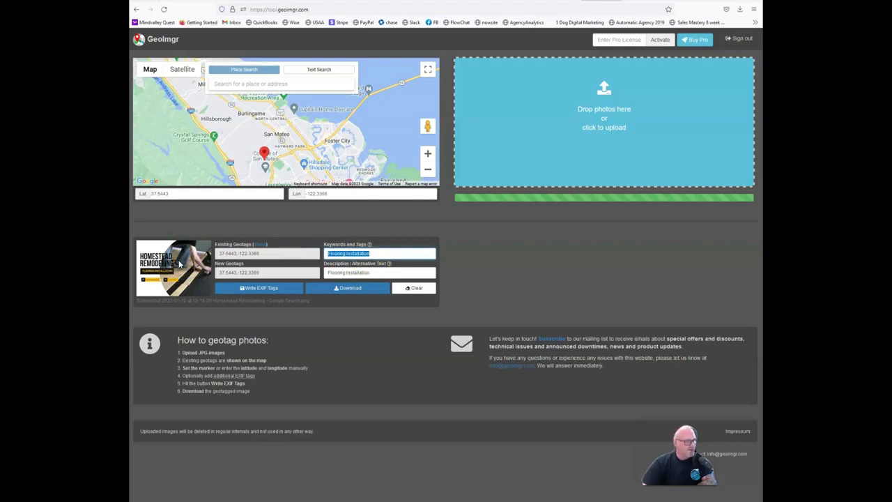
click(249, 286)
click(553, 5)
Close the ranked list and go to the 'Homestead Remodeling' Google search with its Business Profile panel
click(749, 42)
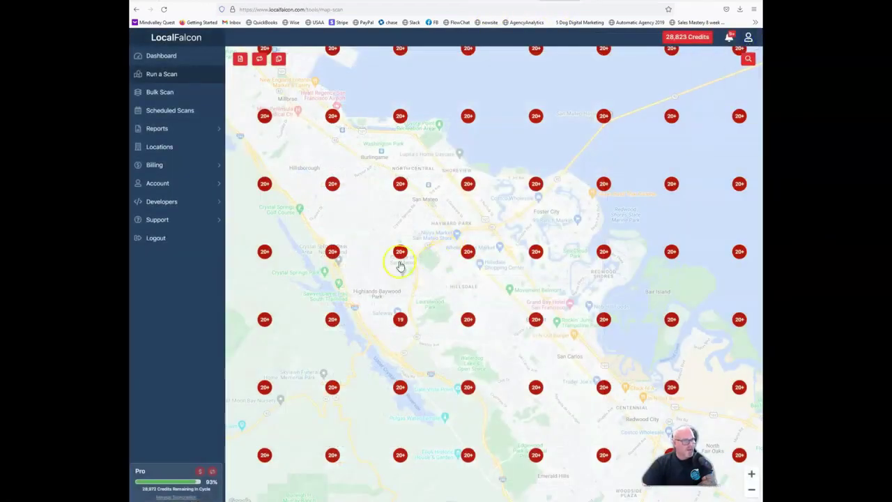
click(399, 253)
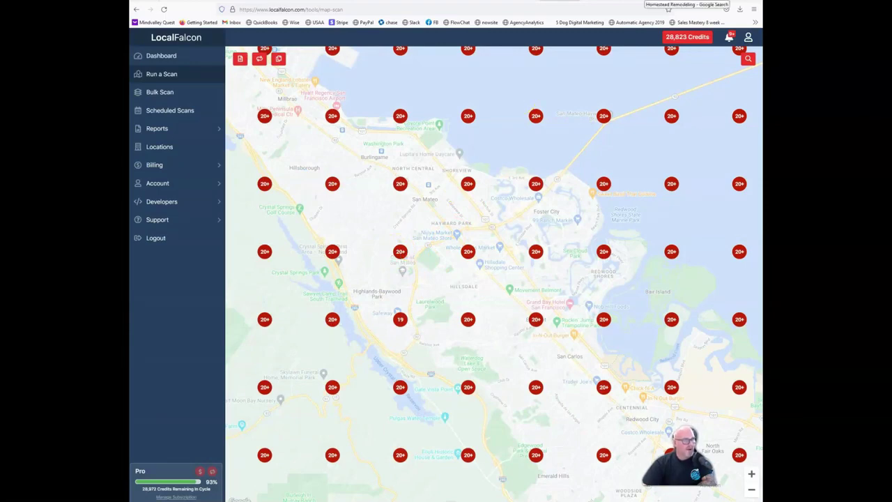
click(686, 2)
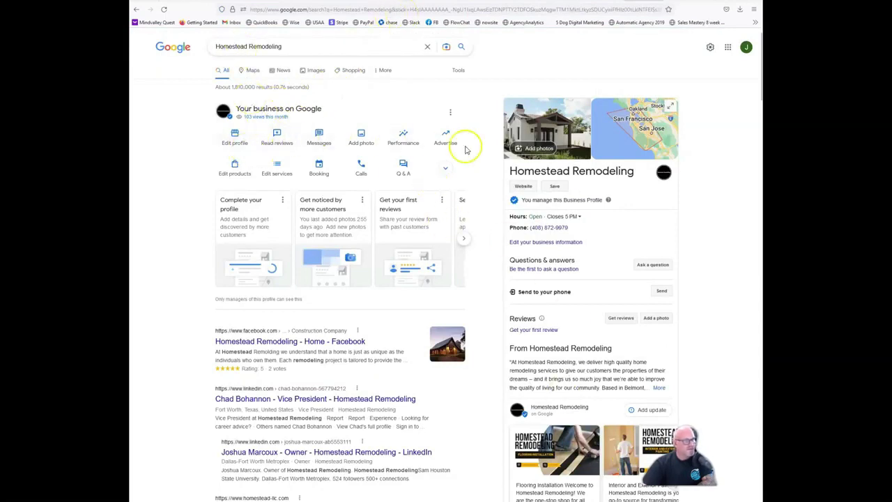
click(446, 174)
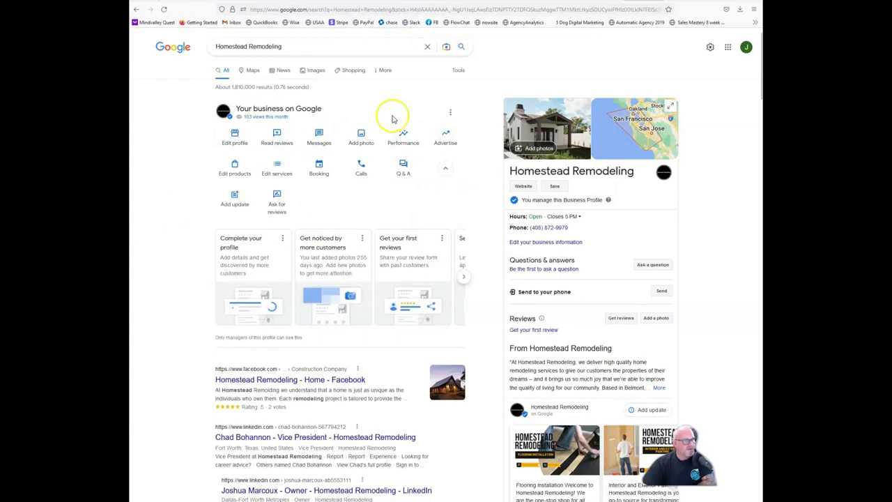
scroll(527, 318, down, 1)
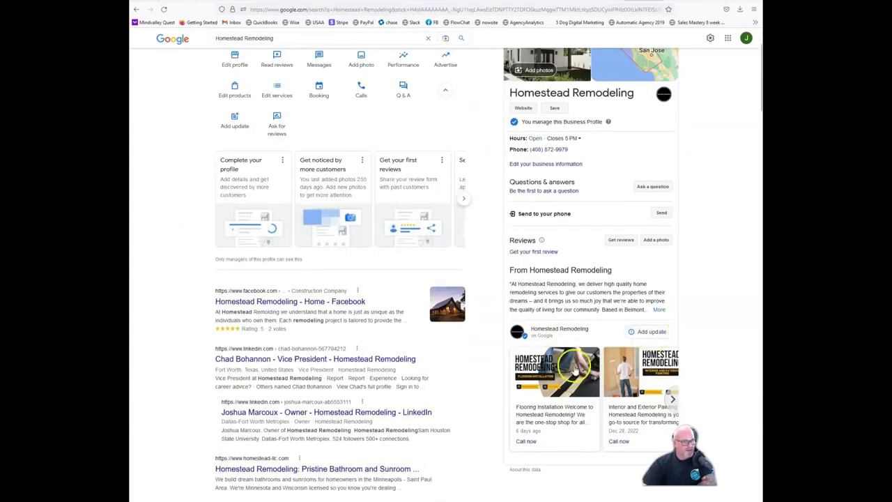
click(575, 368)
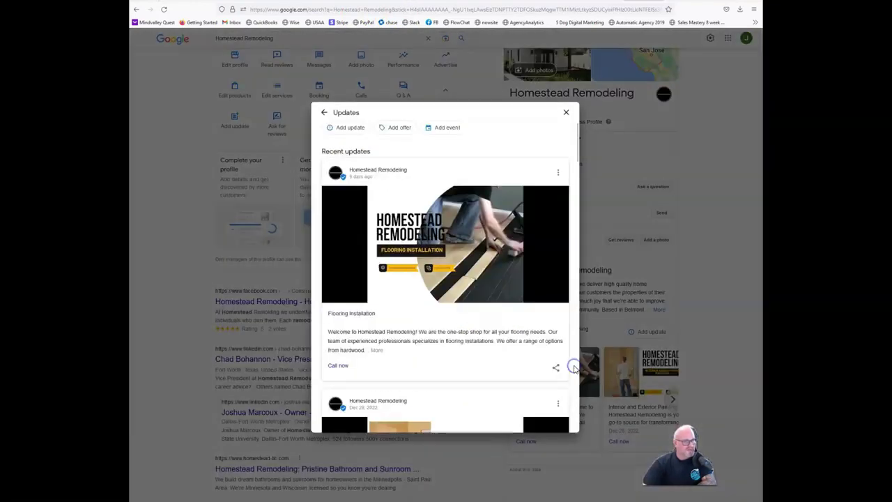
click(376, 350)
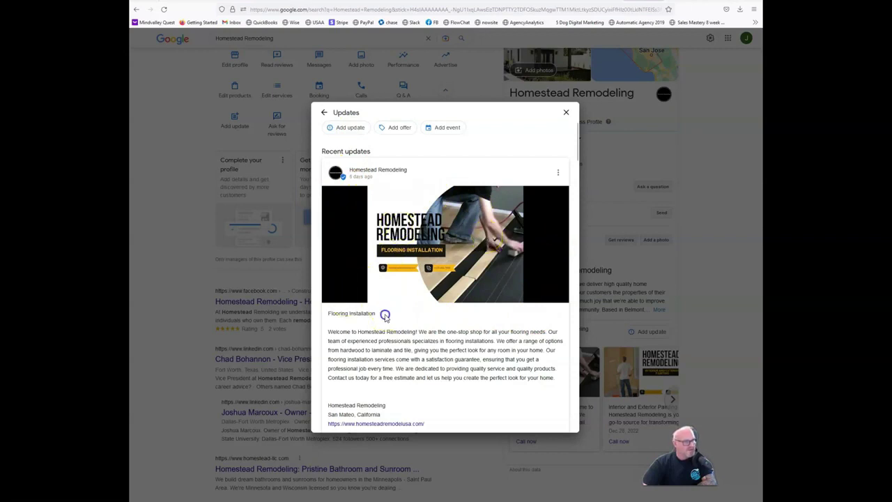
Highlight the post's keywords (flooring needs, flooring installation services, San Mateo, California), then close the updates list
drag(384, 313, 563, 392)
click(551, 388)
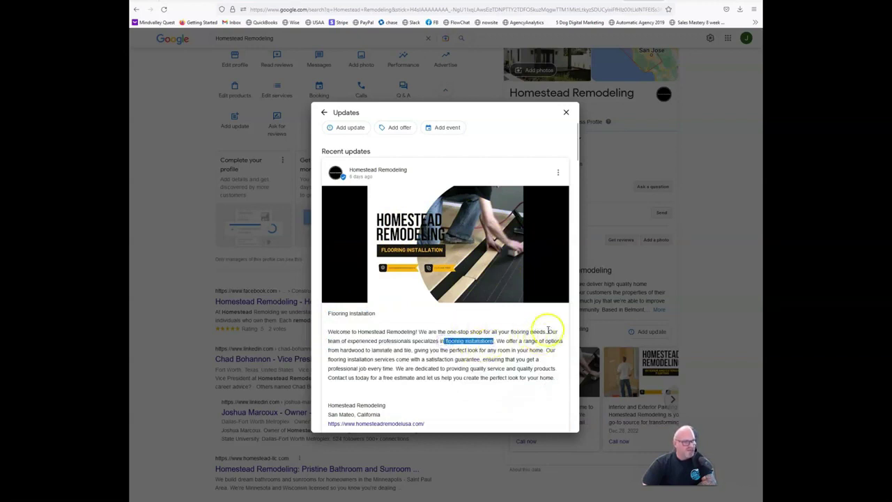
drag(548, 331, 508, 331)
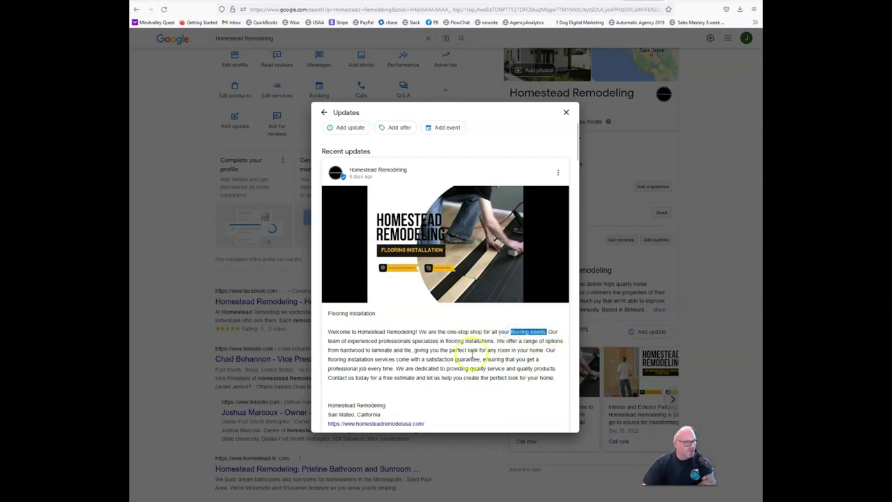
drag(395, 359, 315, 366)
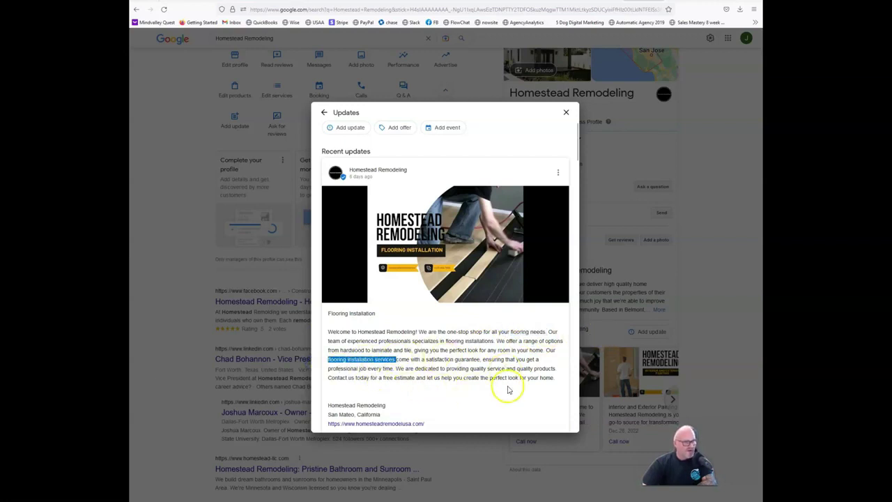
drag(556, 378, 315, 326)
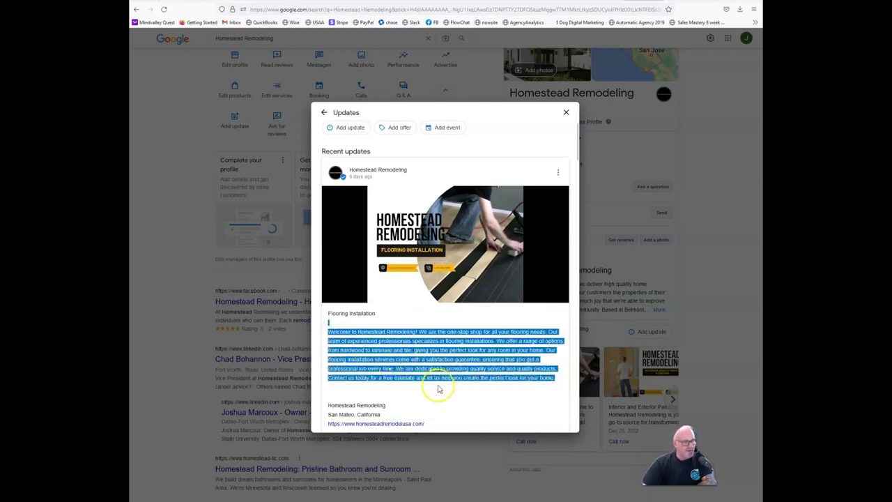
scroll(446, 369, down, 3)
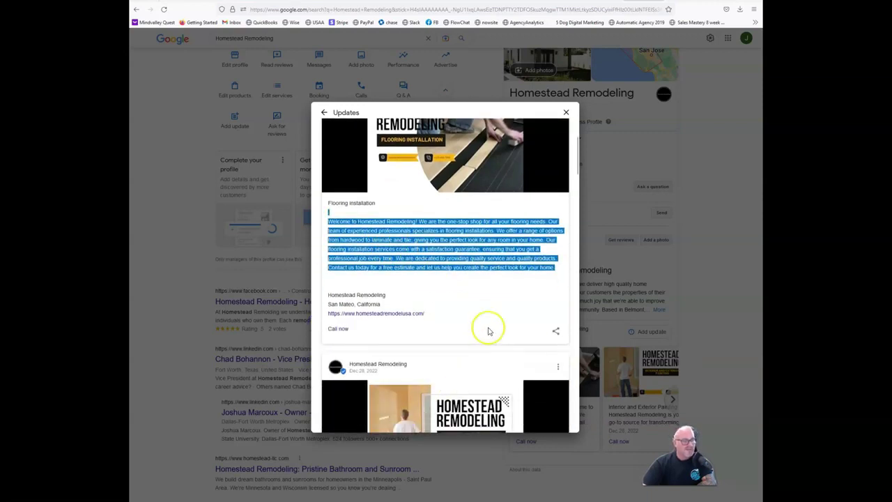
click(328, 295)
drag(329, 295, 403, 318)
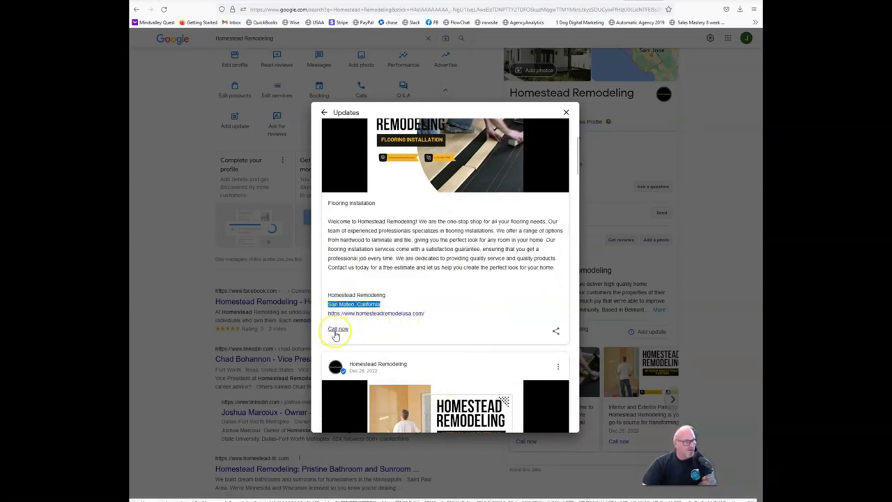
scroll(335, 336, up, 2)
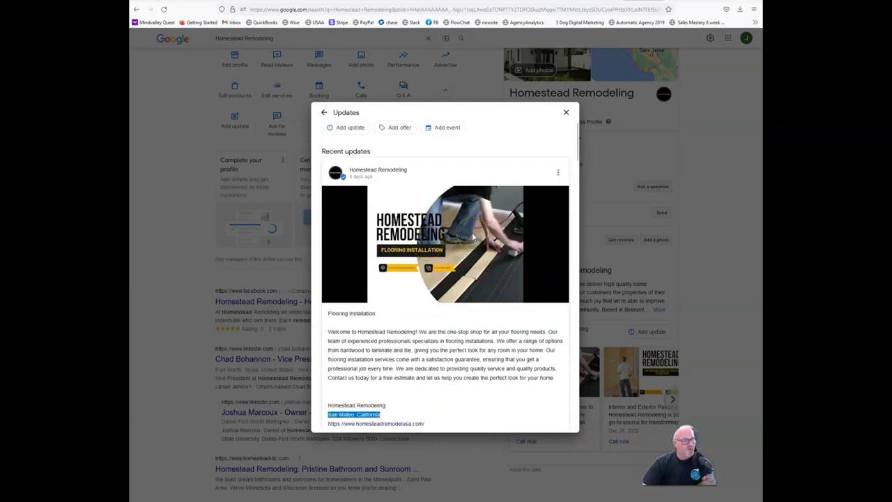
drag(391, 313, 323, 318)
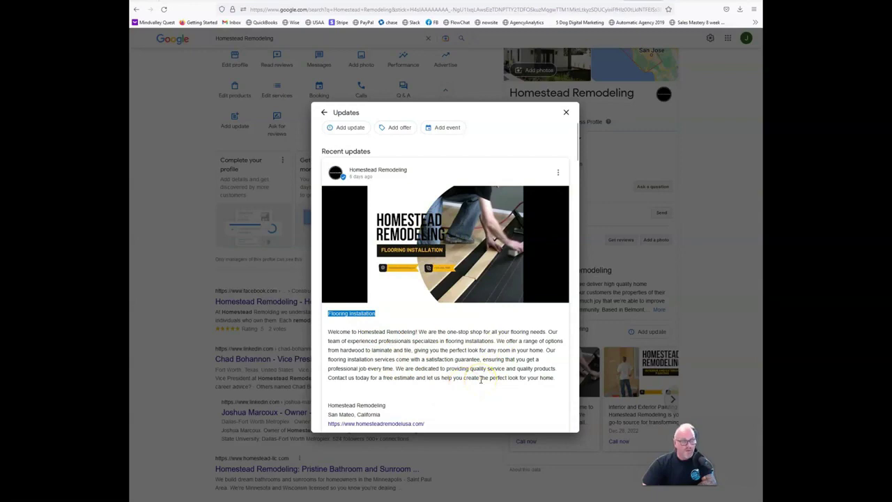
click(566, 112)
scroll(497, 266, up, 2)
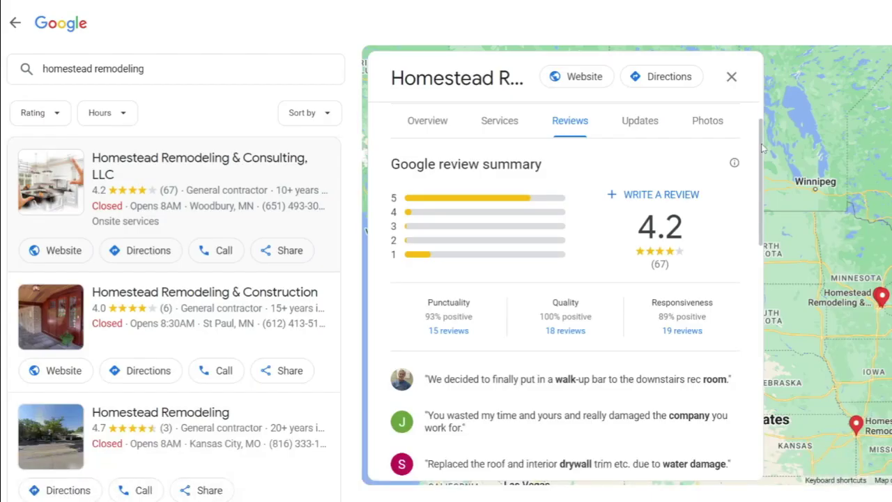
drag(763, 147, 743, 488)
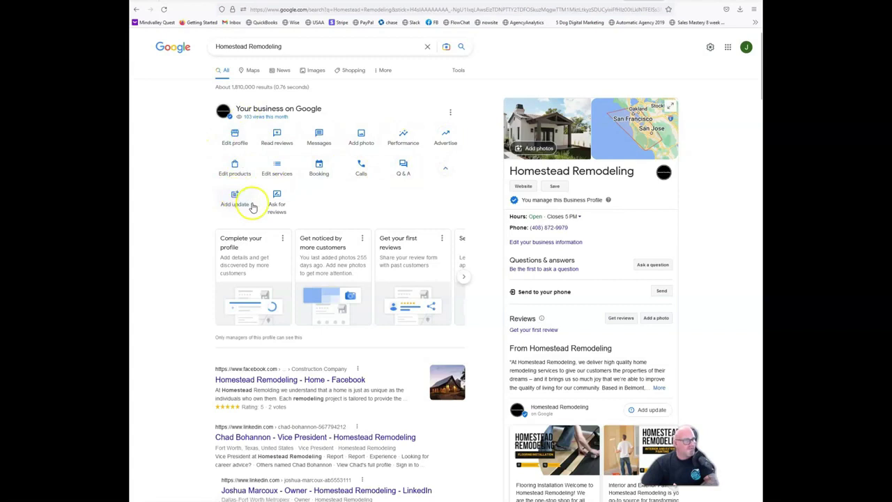
Advance the profile suggestion carousel to Set up booking, Create an offer and December performance
click(464, 280)
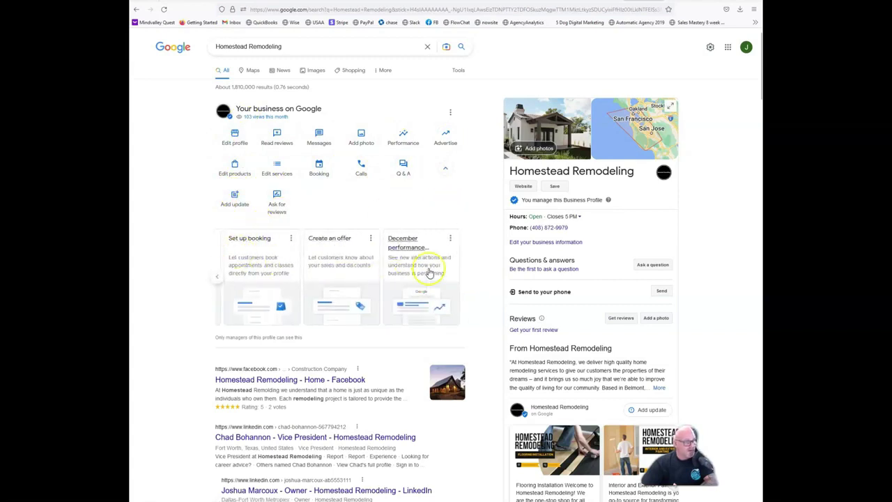